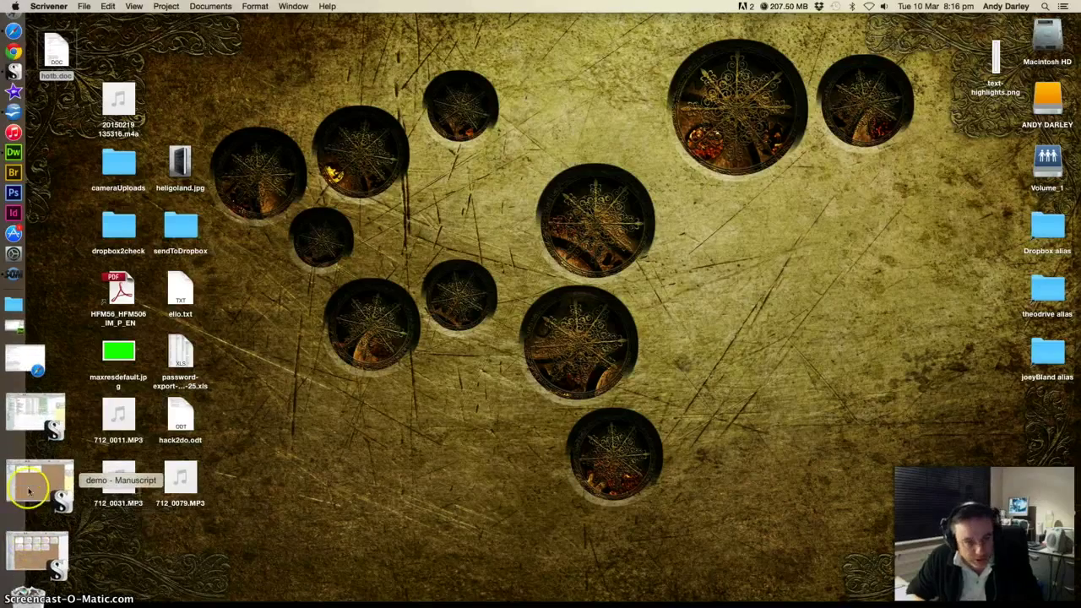
Step: Open the exitHere project and view its Manuscript as an outline, as continuous text and as index cards
left_click(37, 511)
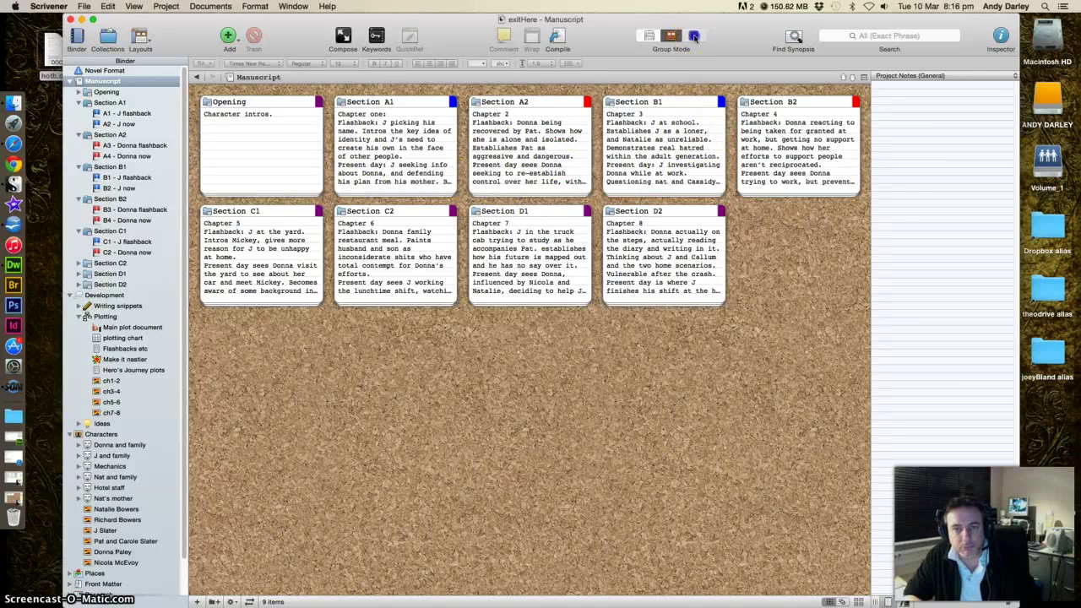
left_click(694, 37)
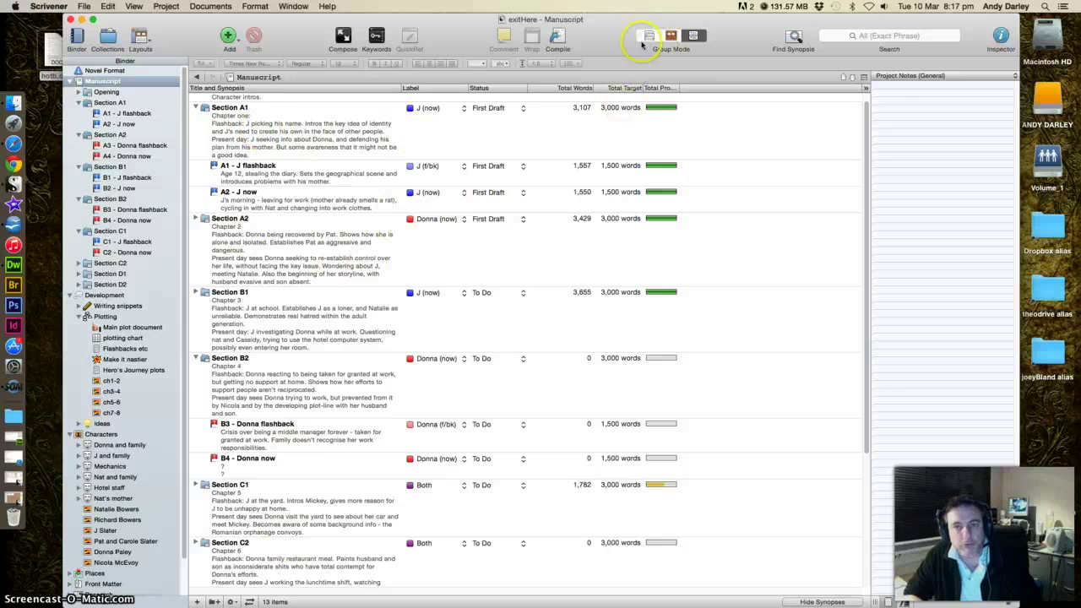
left_click(648, 36)
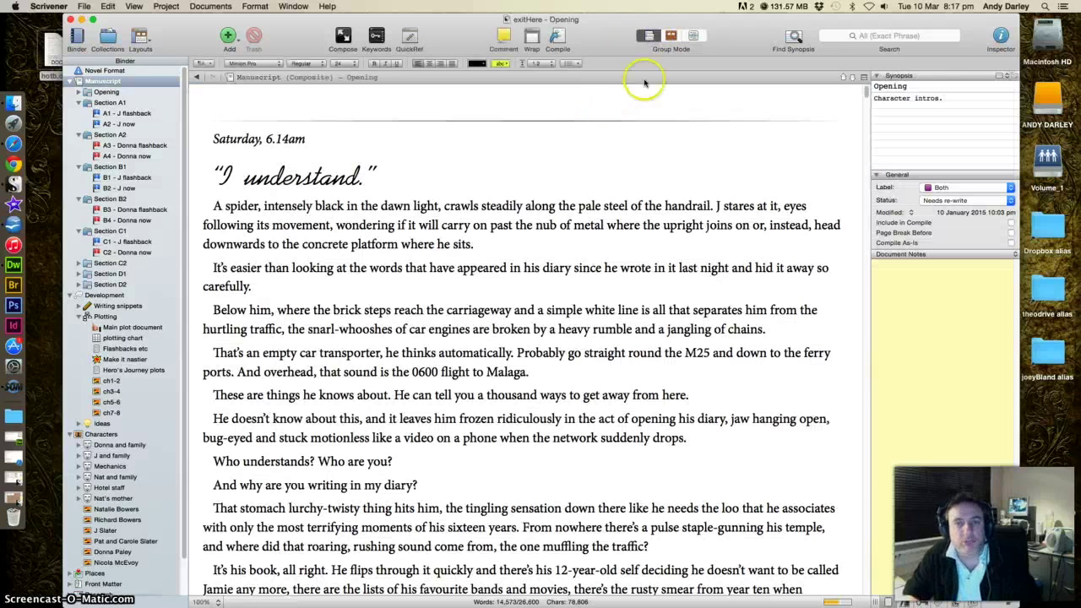
left_click(670, 36)
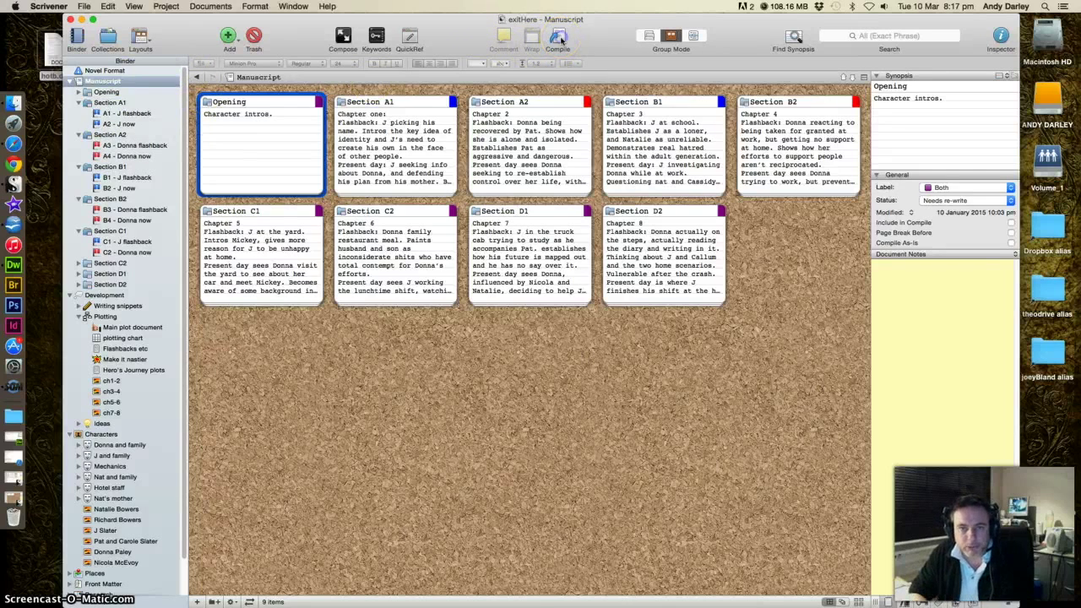
Step: Examine the exitHere manuscript's compile contents and the formatting for Level 2+ documents, leaving without compiling
left_click(556, 40)
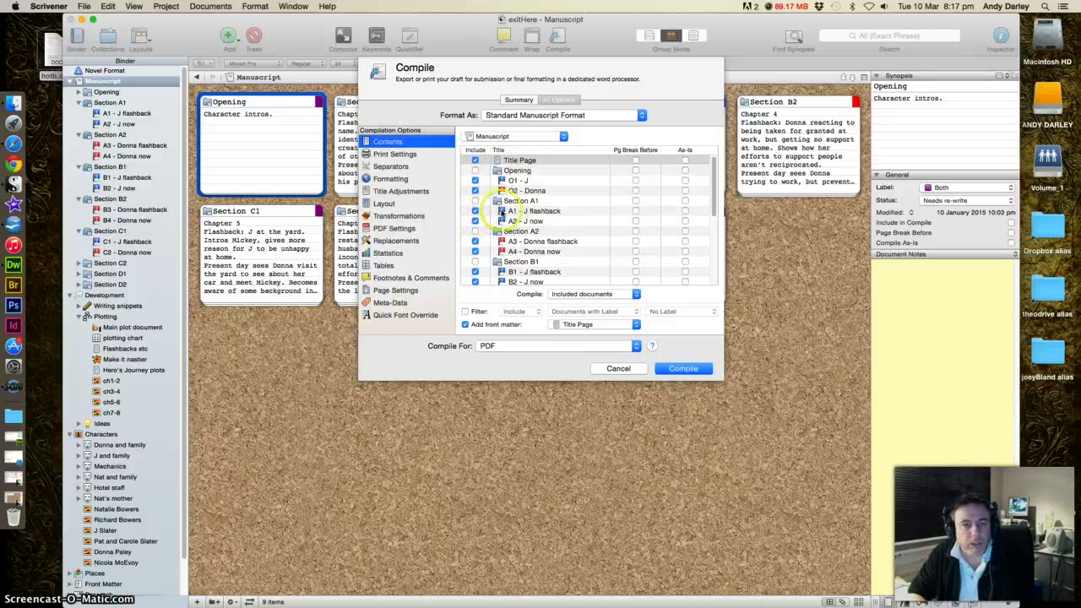
left_click(403, 180)
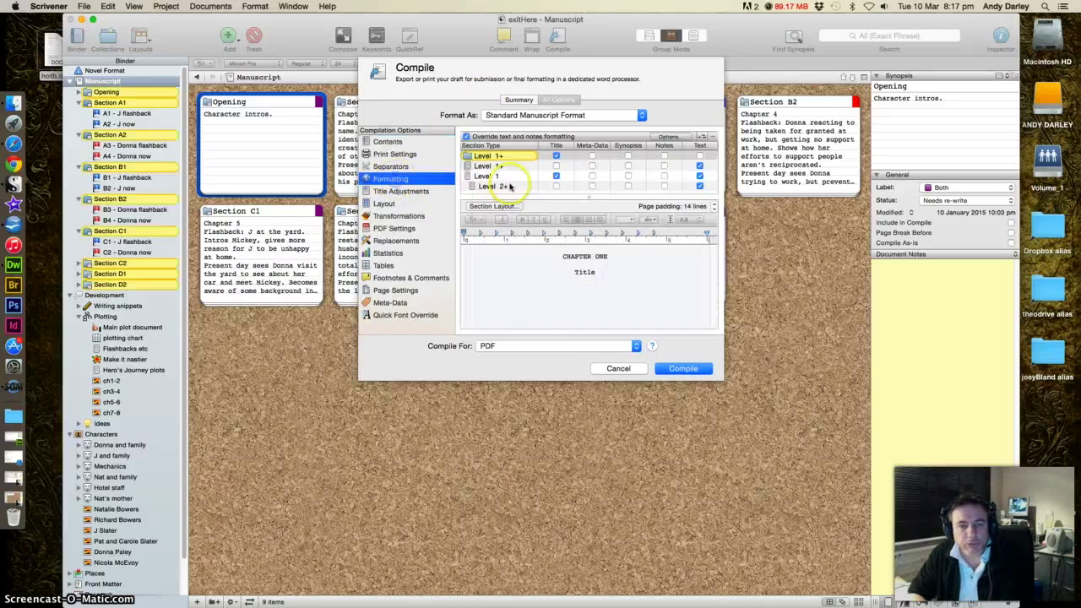
left_click(493, 186)
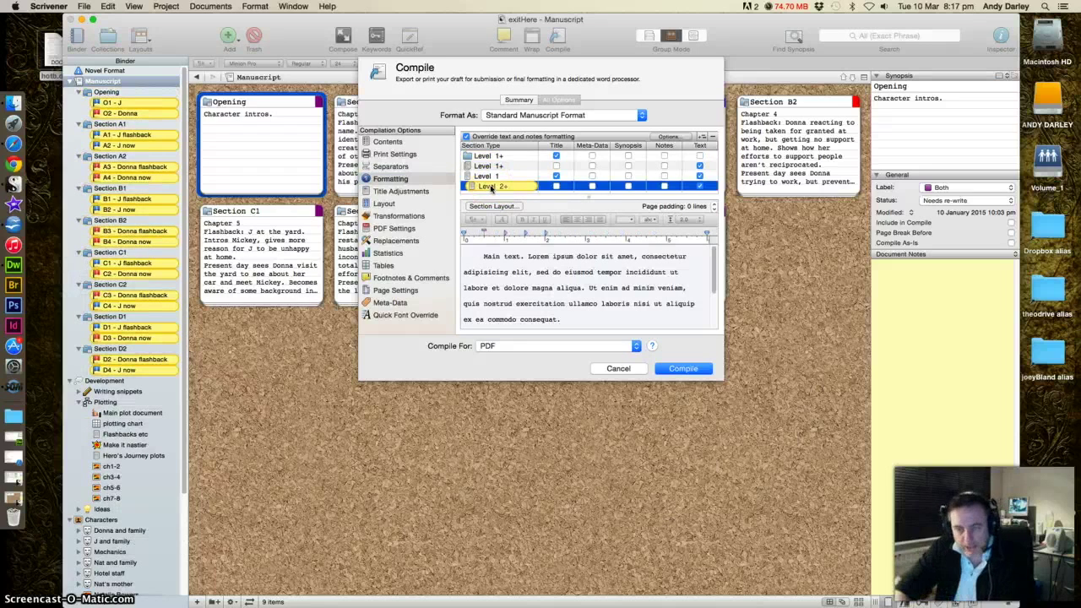
left_click(606, 369)
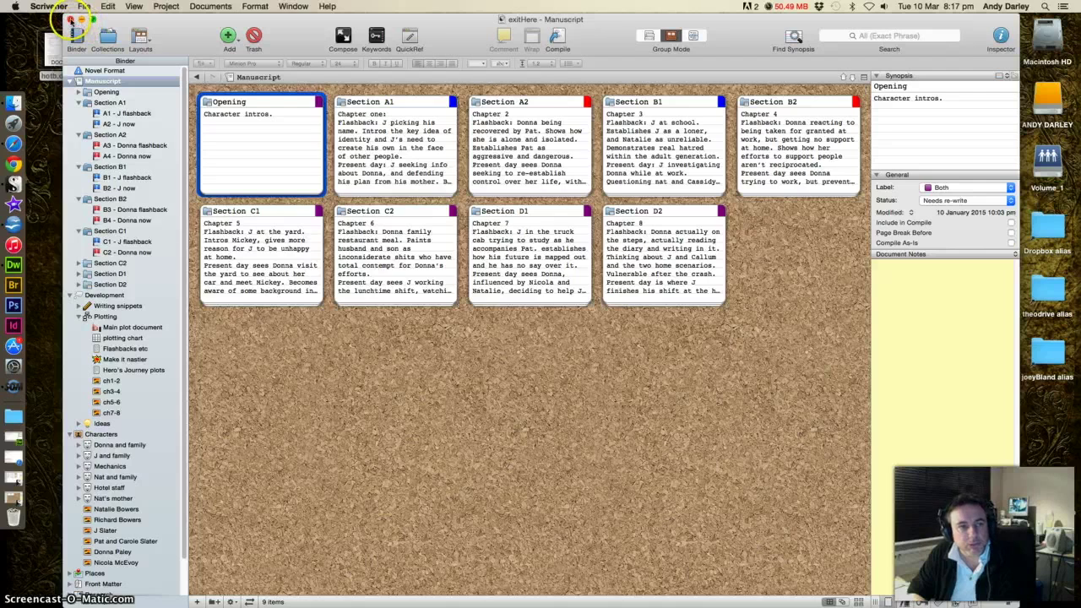
Step: Close the exitHere project and import hotb.doc from the desktop as the first item in the demo project's Manuscript
left_click(70, 18)
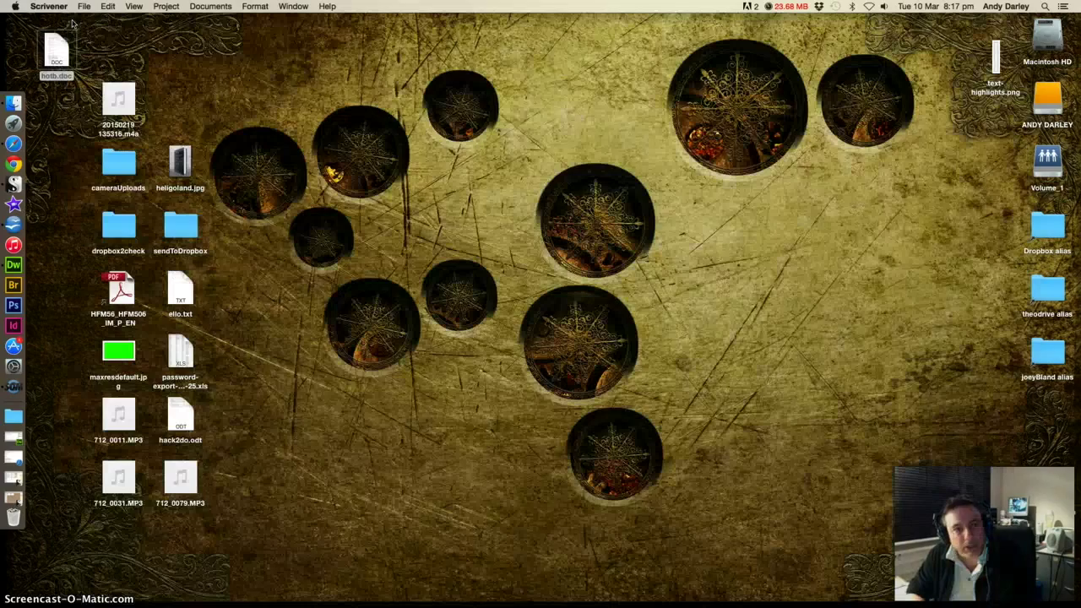
left_click(13, 497)
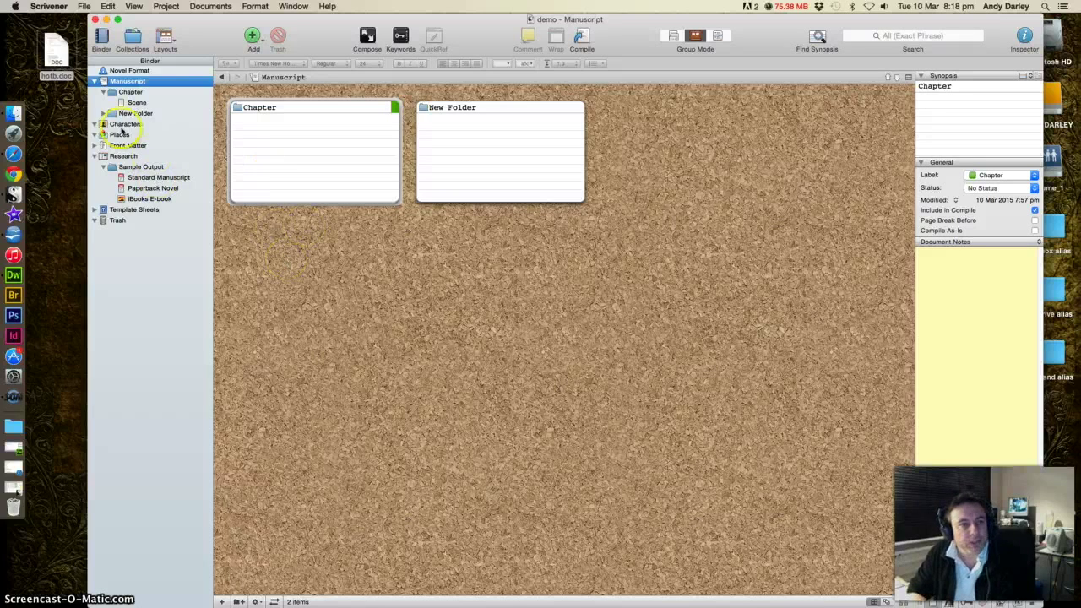
left_click(58, 49)
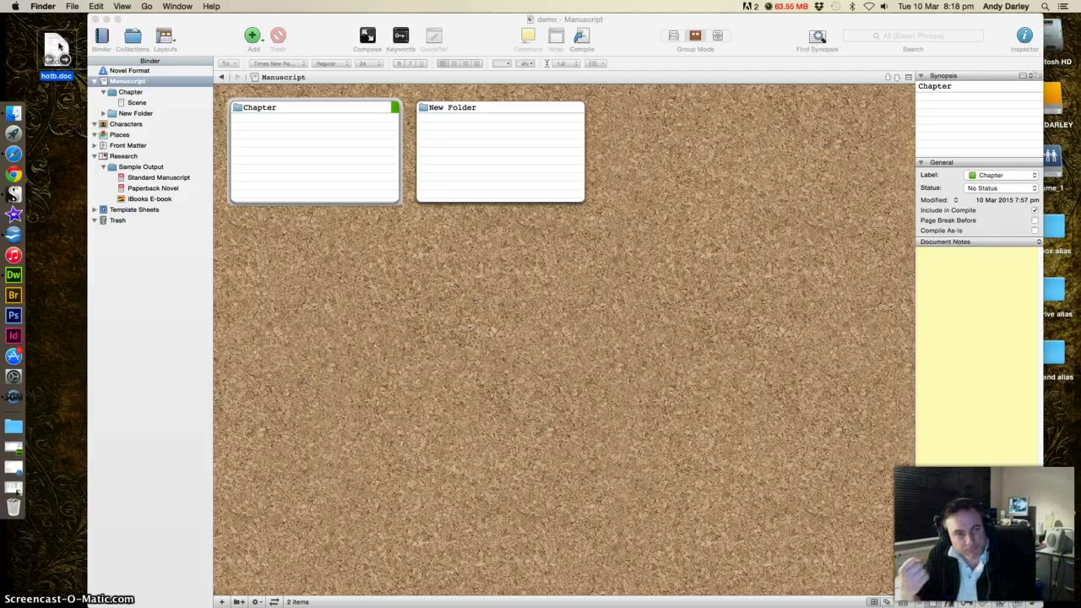
left_click(72, 40)
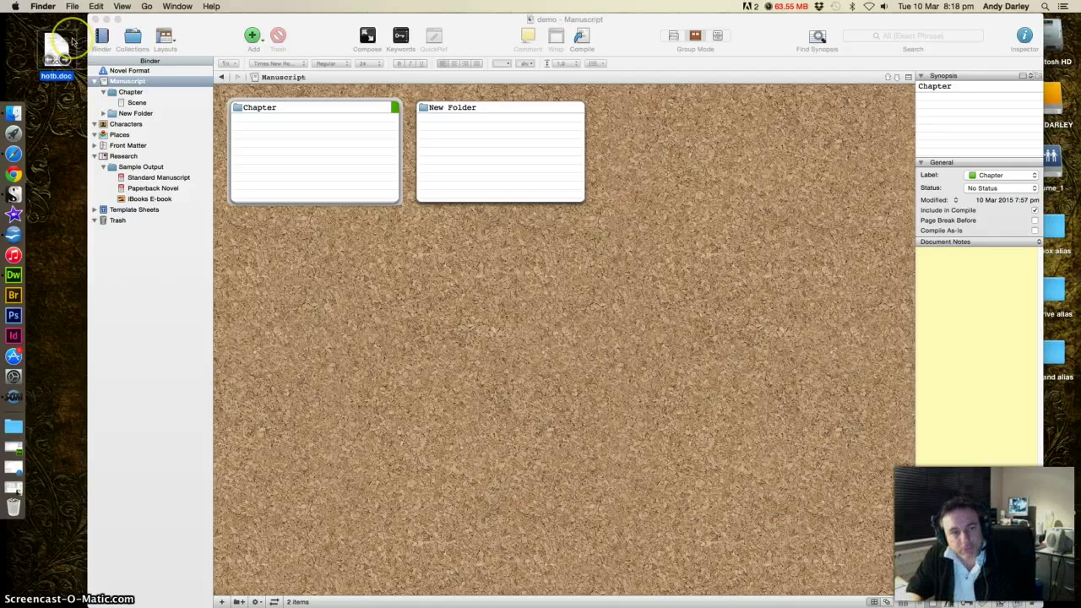
left_click_drag(72, 39, 144, 88)
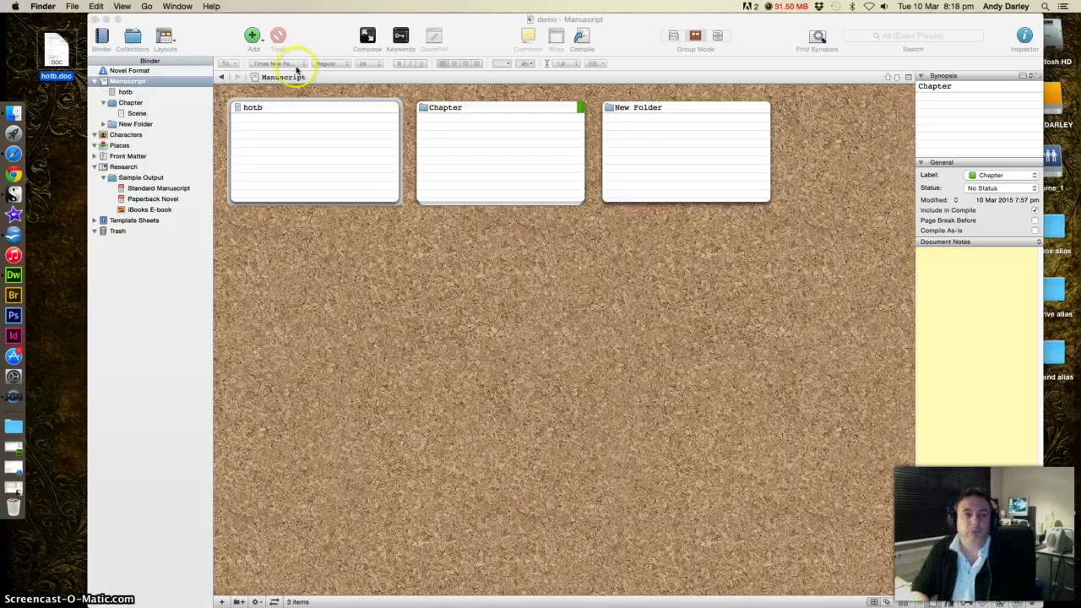
Step: Open the imported hotb document and enlarge its text display to 300%, showing the start of Chapter 1
left_click(321, 163)
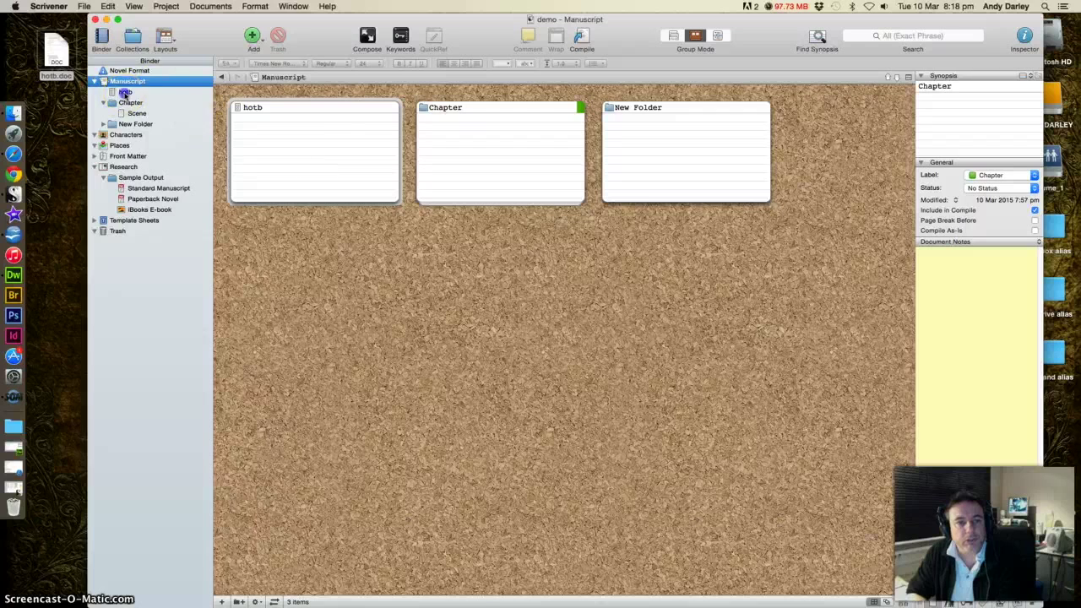
left_click(118, 91)
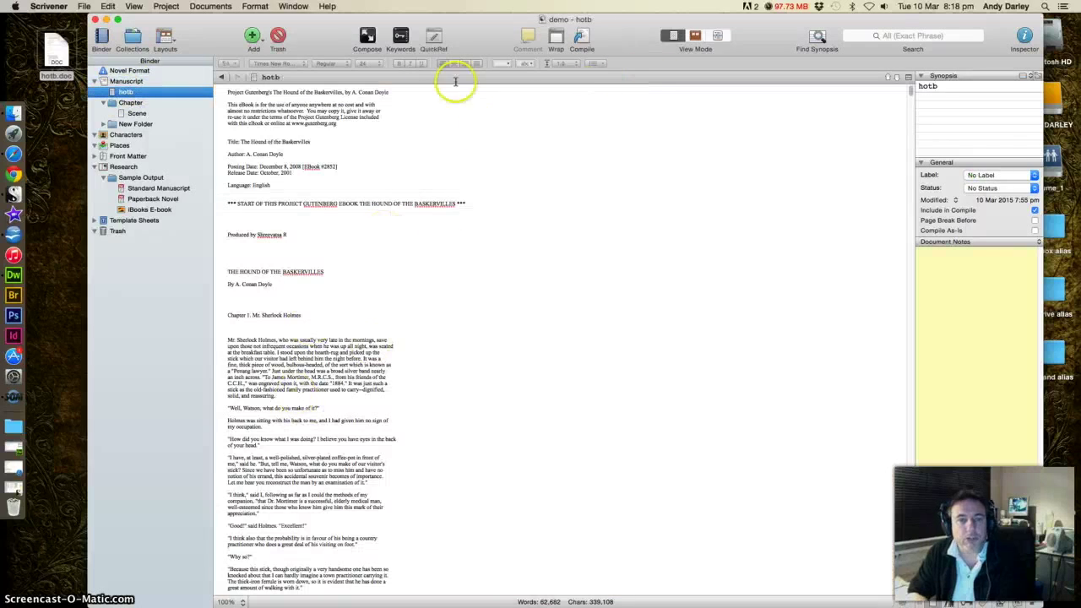
left_click(471, 321)
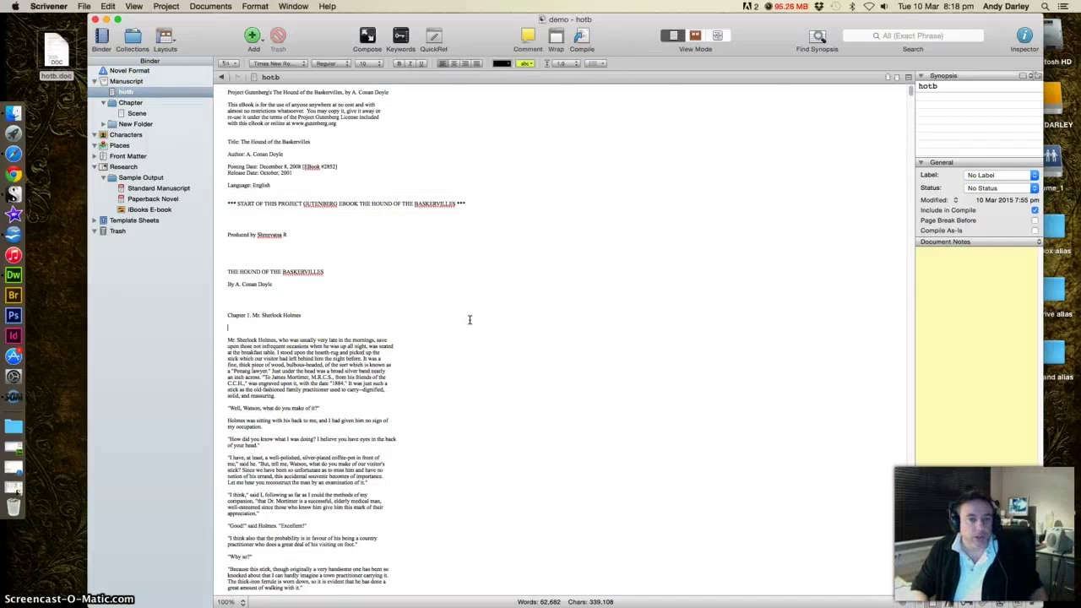
left_click(240, 603)
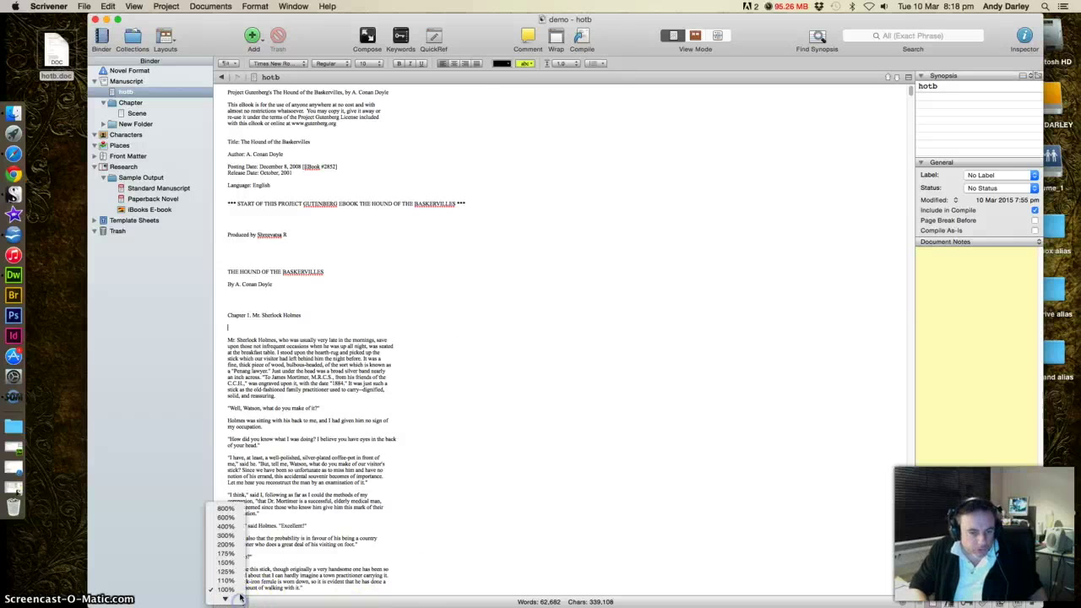
left_click(231, 538)
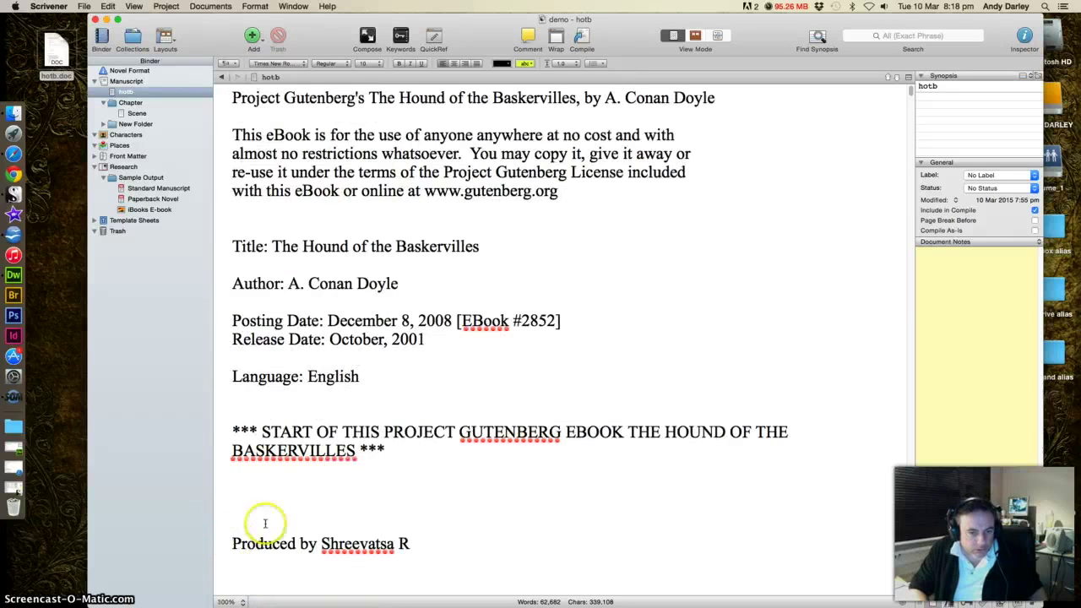
scroll(456, 381, "down", 5)
scroll(467, 387, "down", 4)
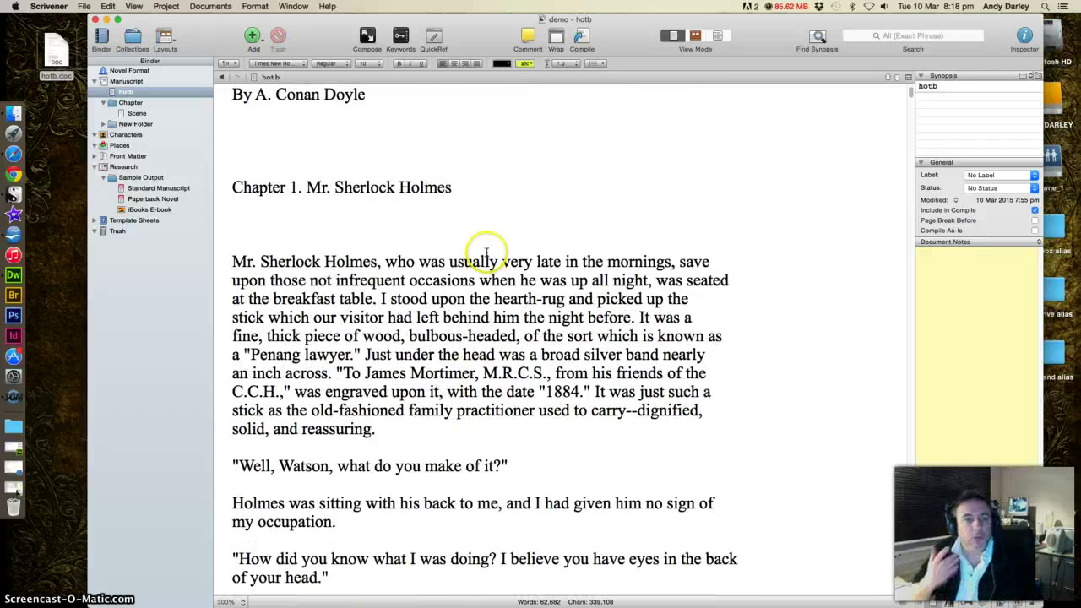
left_click(119, 91)
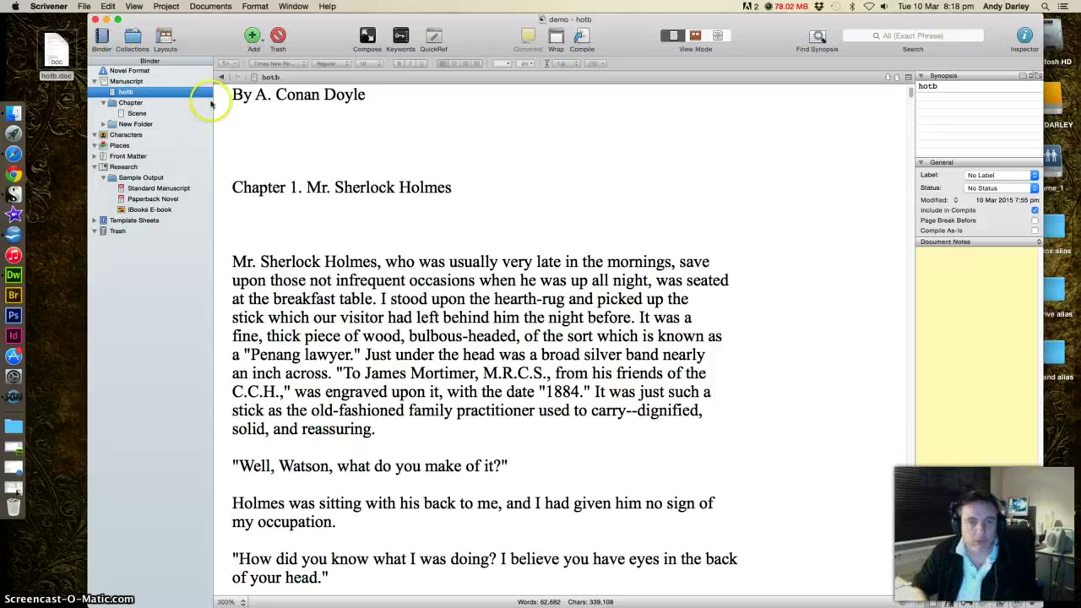
left_click(348, 226)
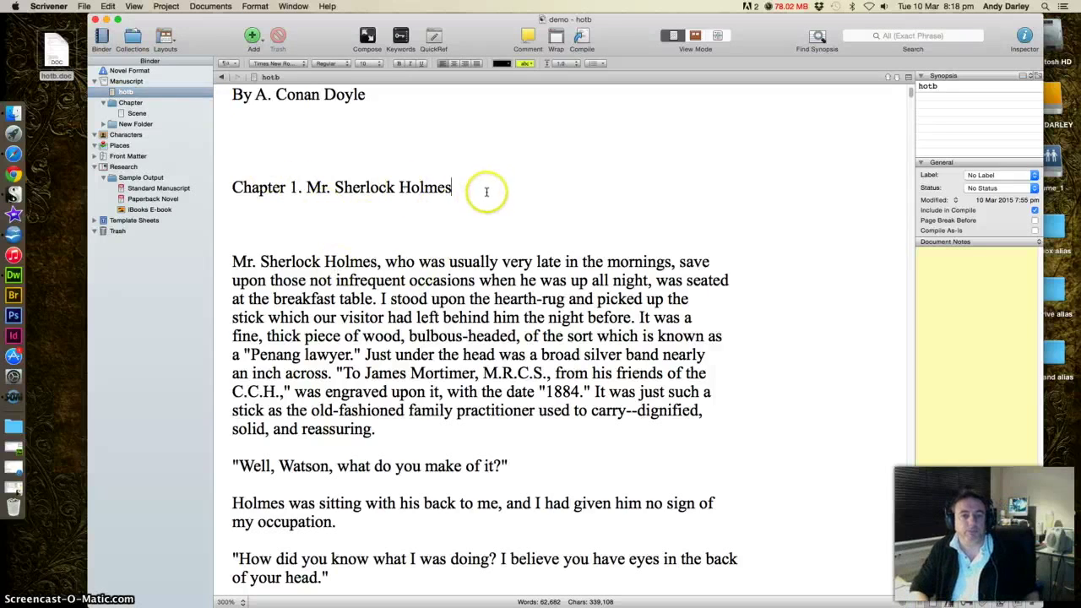
type("fkdsm")
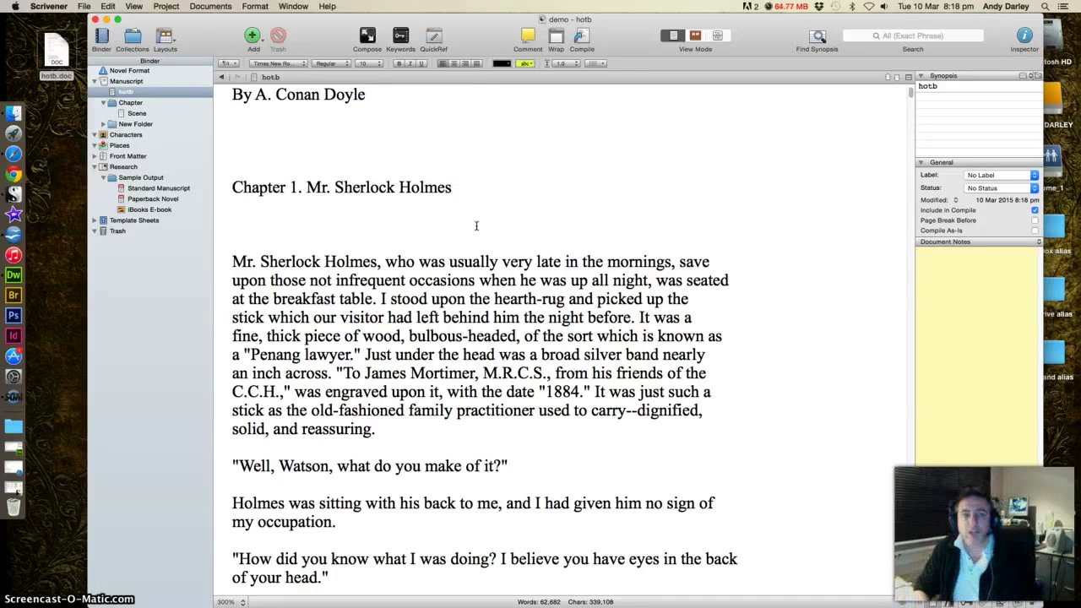
Step: Split the hotb document at the blank line above THE HOUND OF THE BASKERVILLES and reopen the front part
scroll(463, 178, "up", 5)
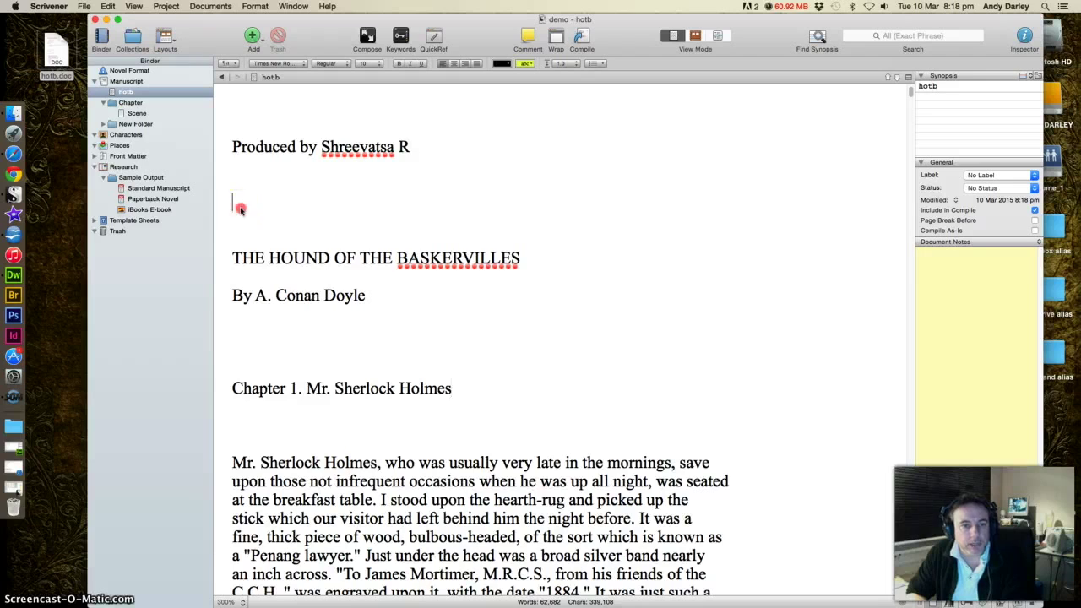
right_click(236, 207)
key("Escape")
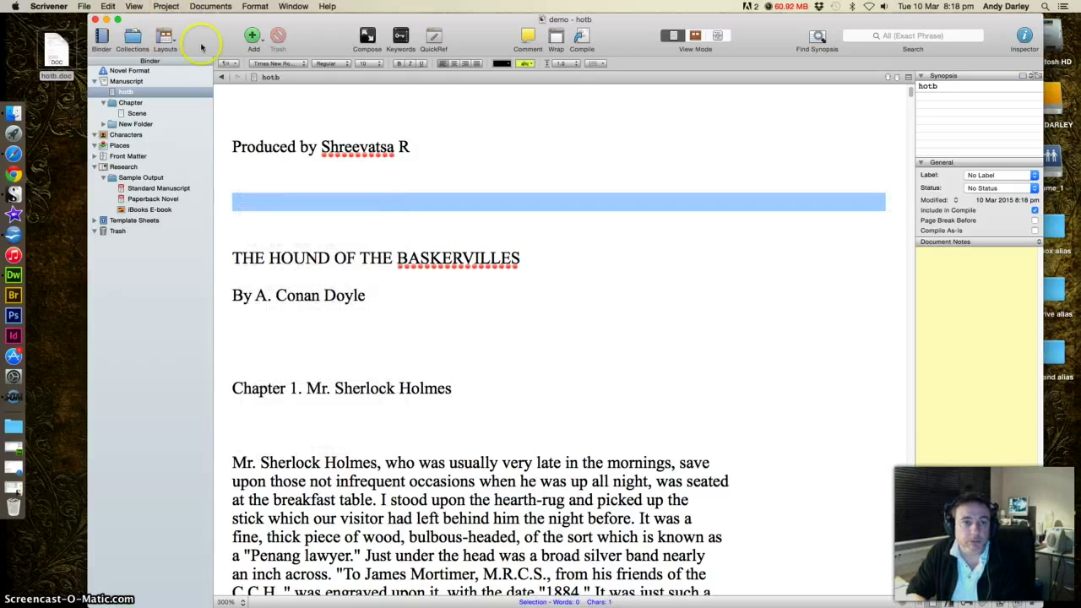
left_click(249, 205)
right_click(249, 204)
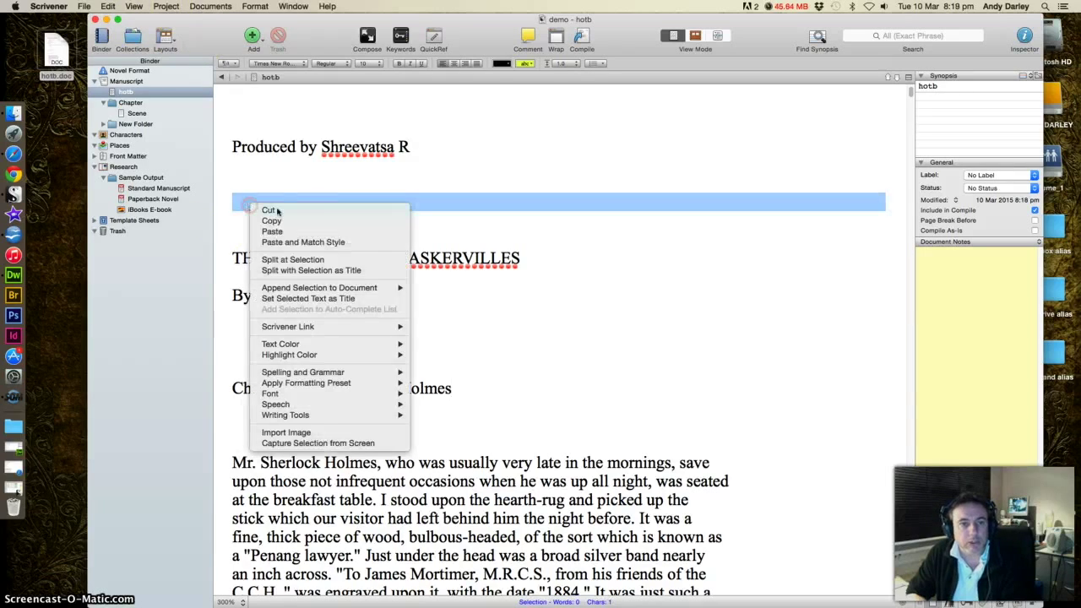
left_click(316, 260)
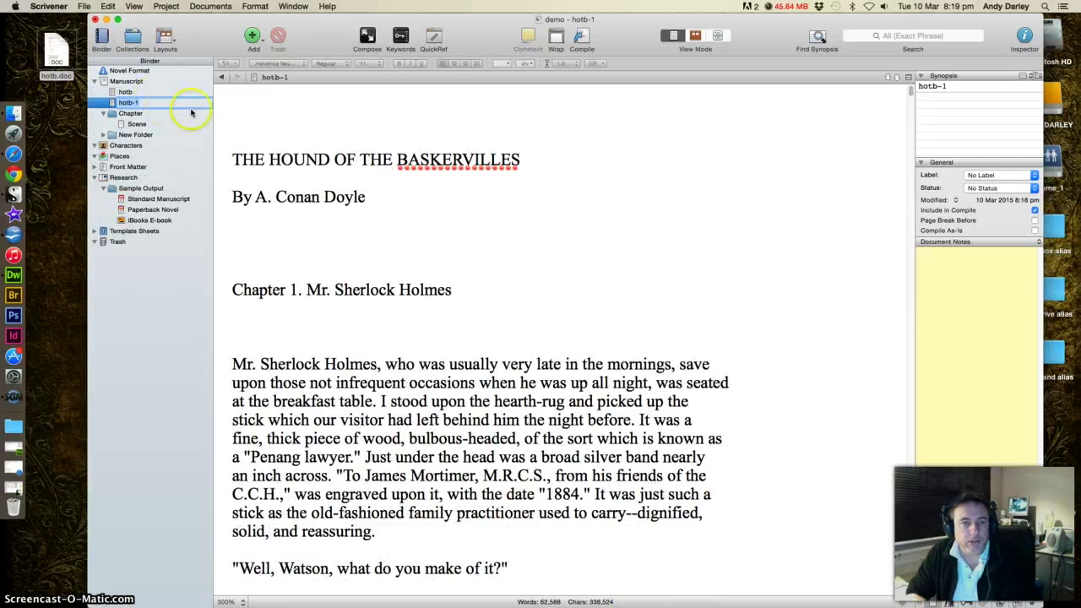
left_click(269, 107)
left_click(124, 91)
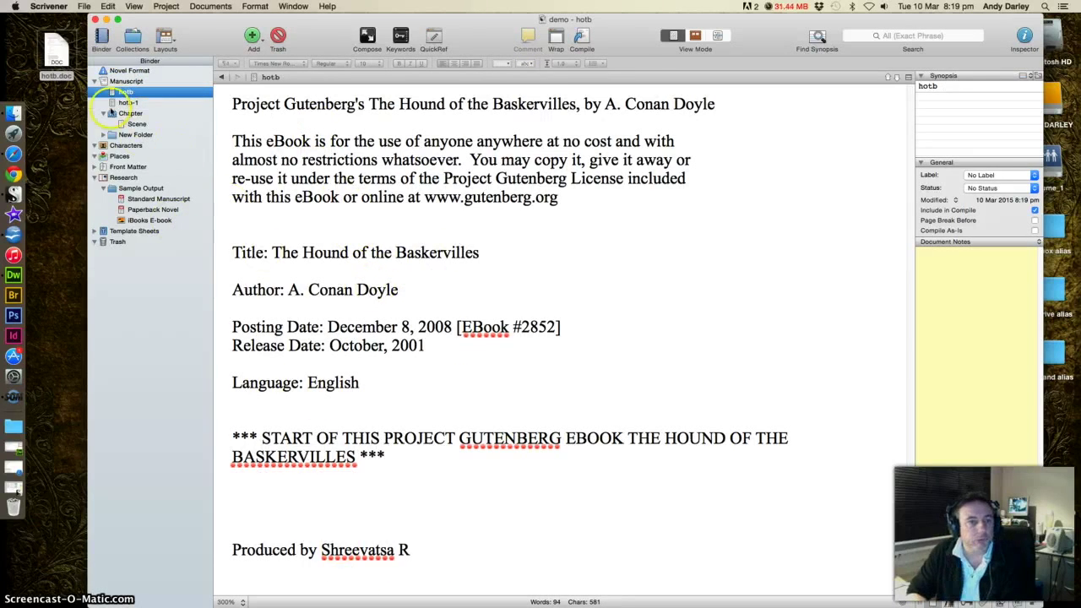
Step: Split hotb-1 at the heading "Chapter 1. Mr. Sherlock Holmes", using it as the new document's title, and widen the binder to fit the title
left_click(127, 103)
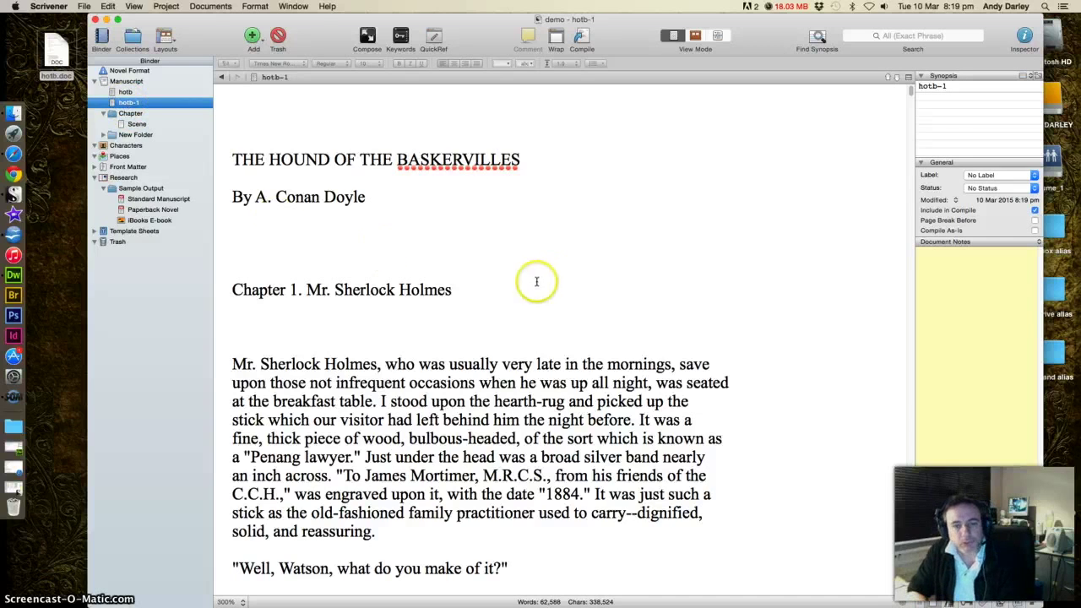
left_click_drag(453, 292, 226, 298)
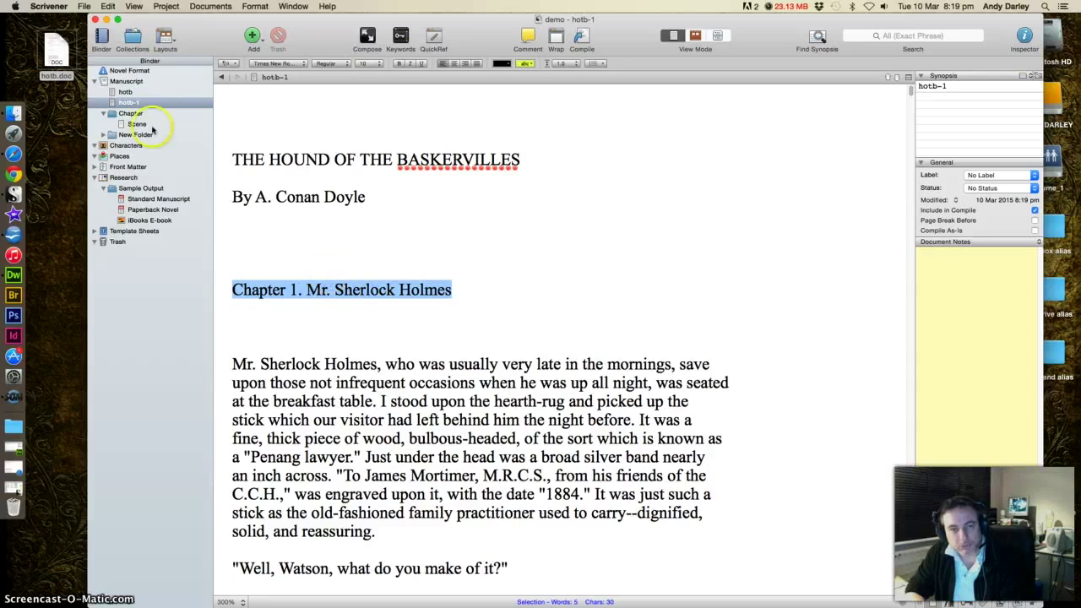
right_click(354, 285)
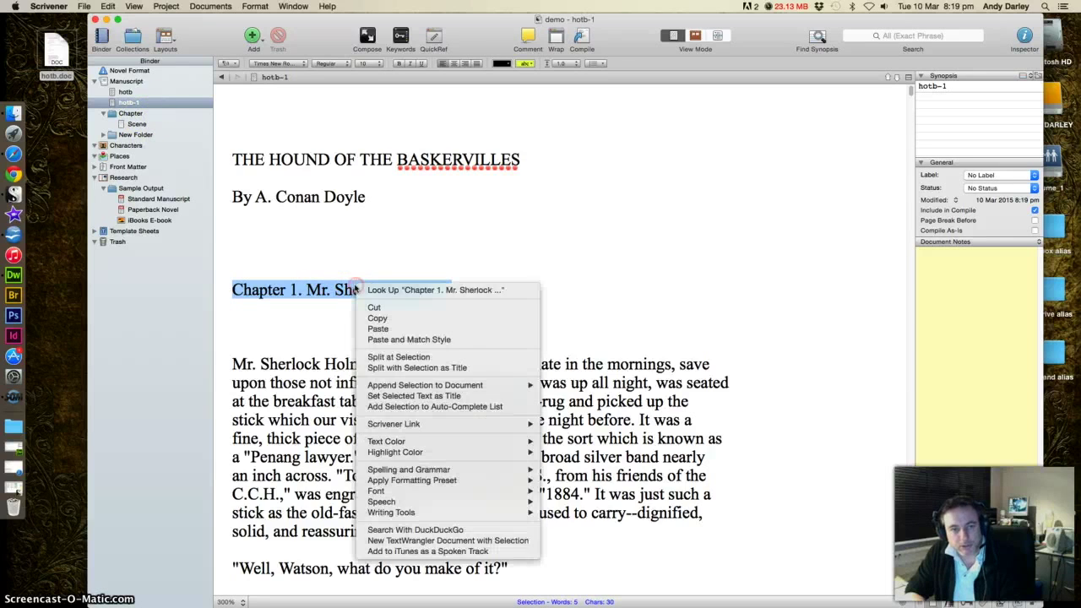
left_click(421, 369)
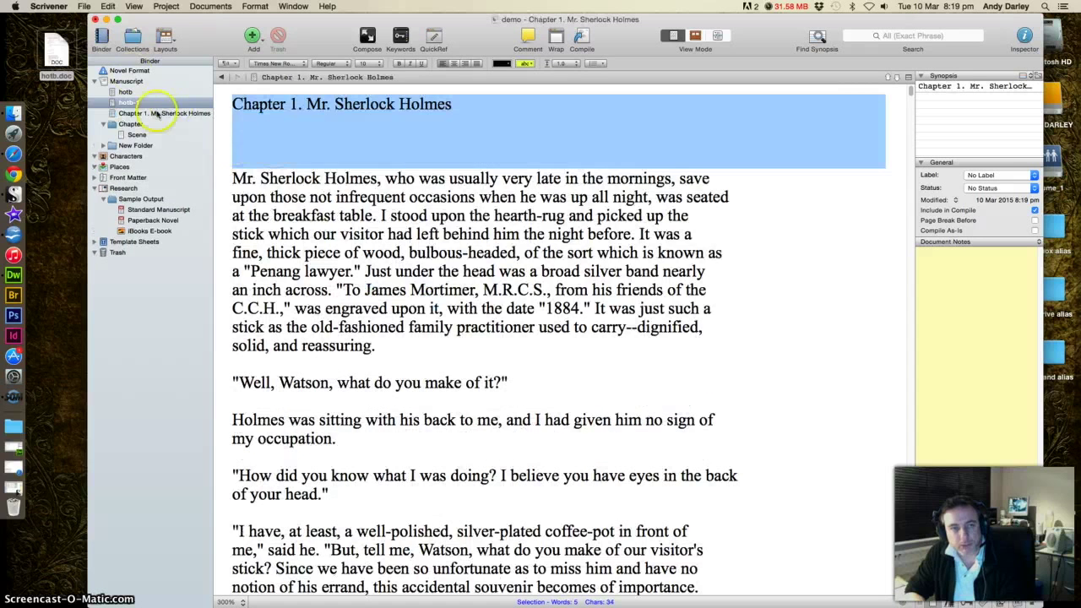
left_click(157, 114)
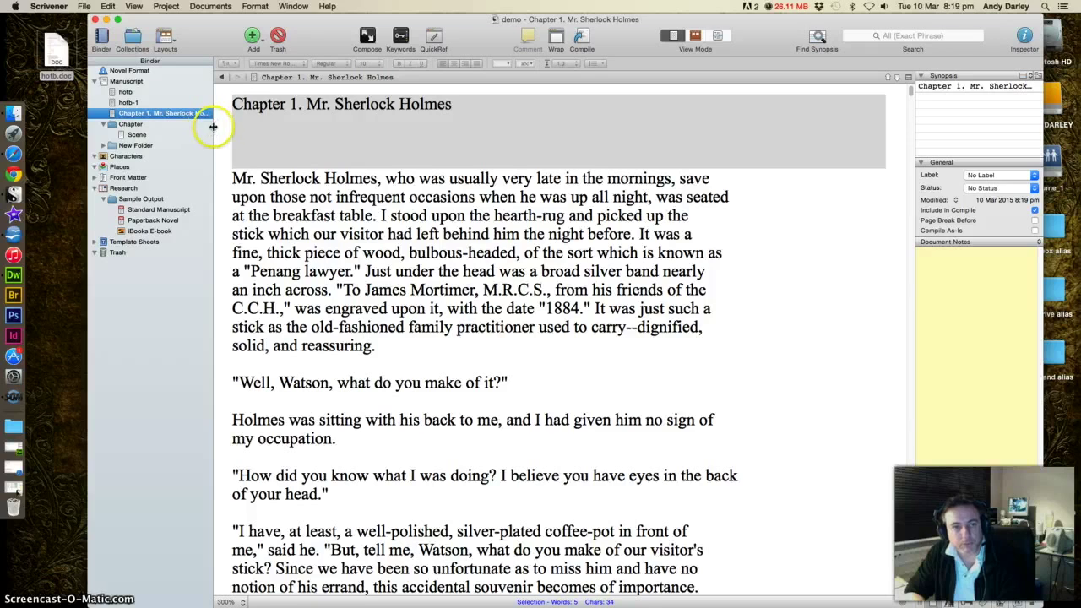
left_click_drag(212, 126, 247, 129)
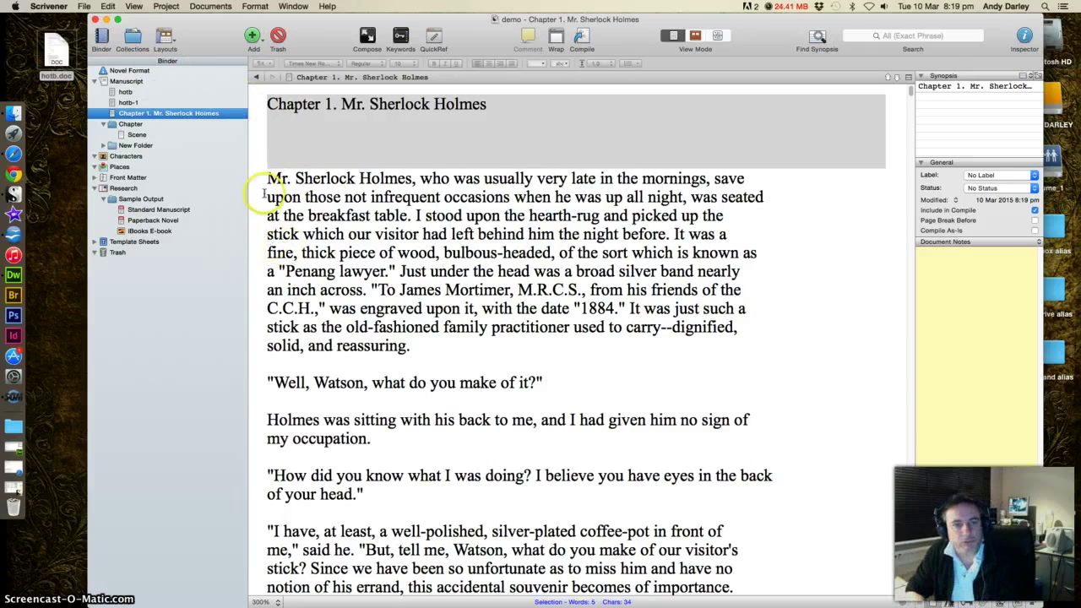
Step: Split the Chapter 1 document at the heading "Chapter 2. The Curse of the Baskervilles", using the heading as the new document's title
left_click(416, 253)
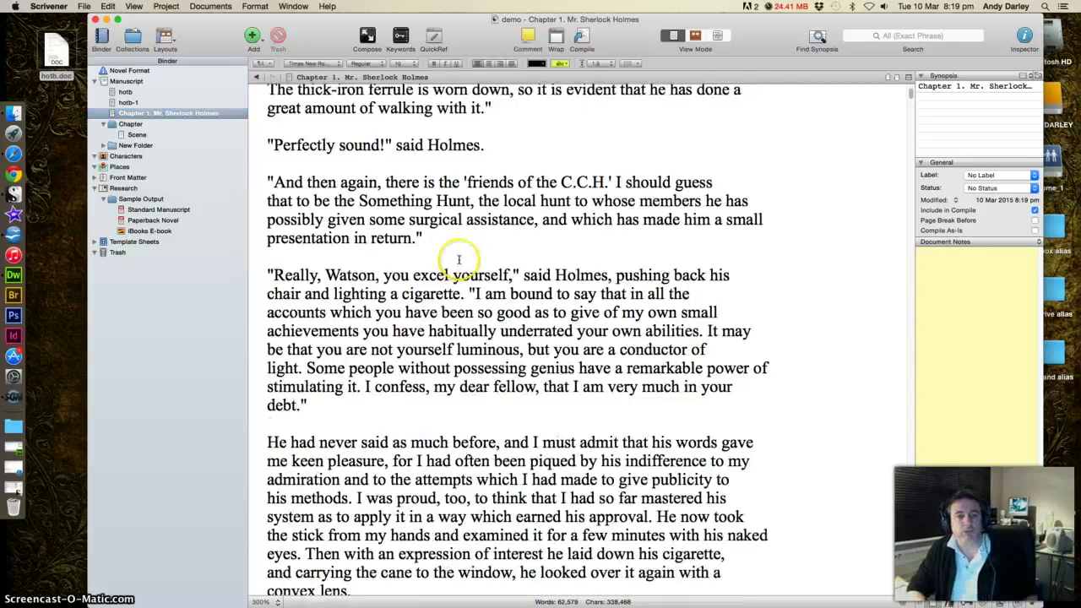
scroll(462, 258, "down", 20)
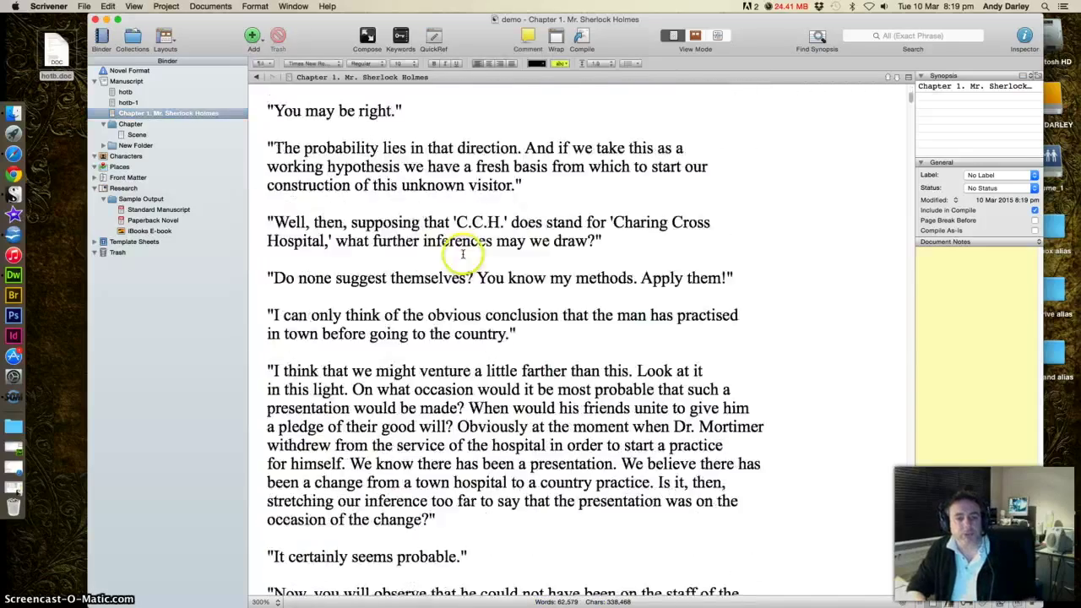
scroll(461, 254, "down", 20)
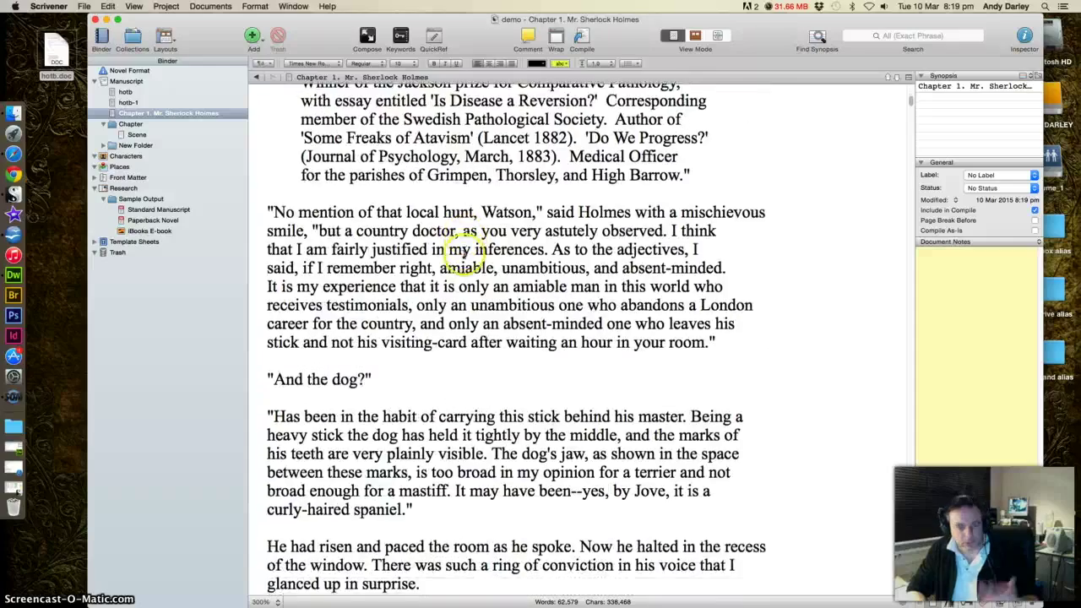
scroll(464, 257, "down", 20)
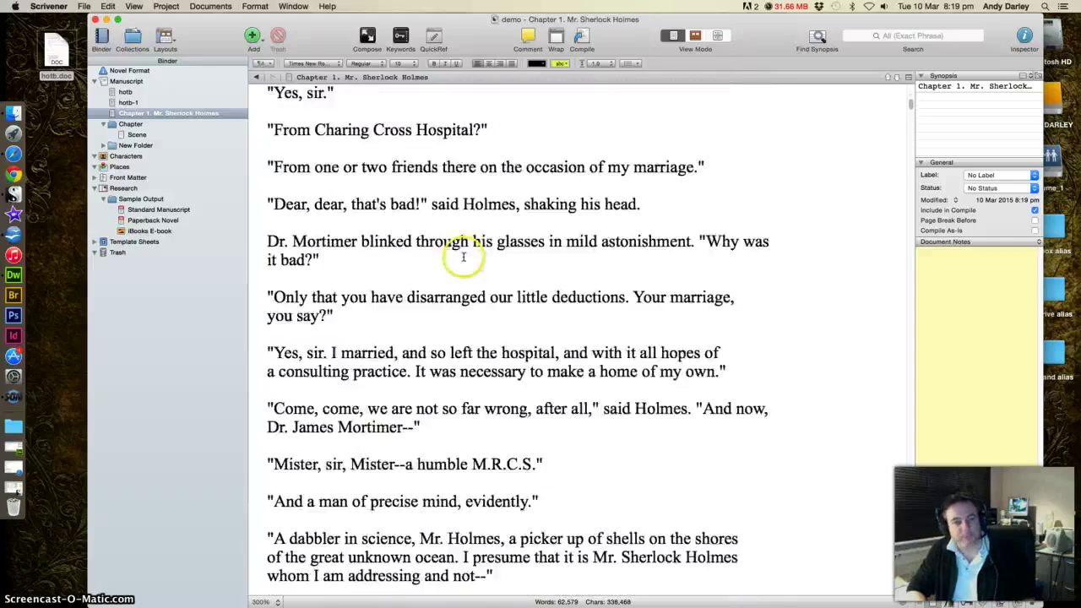
scroll(462, 257, "down", 15)
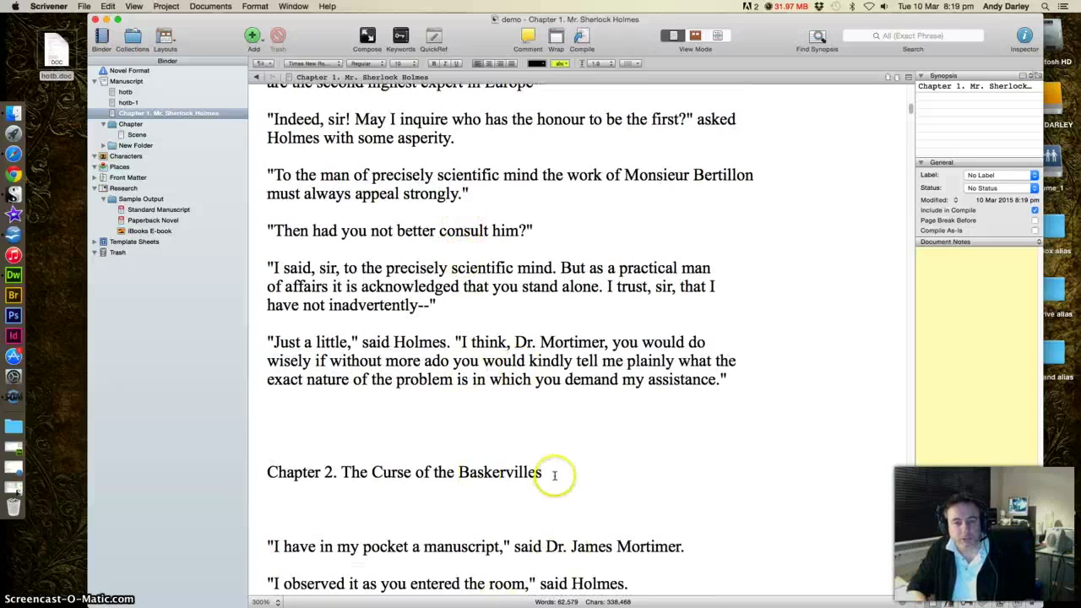
left_click_drag(554, 475, 264, 477)
right_click(264, 475)
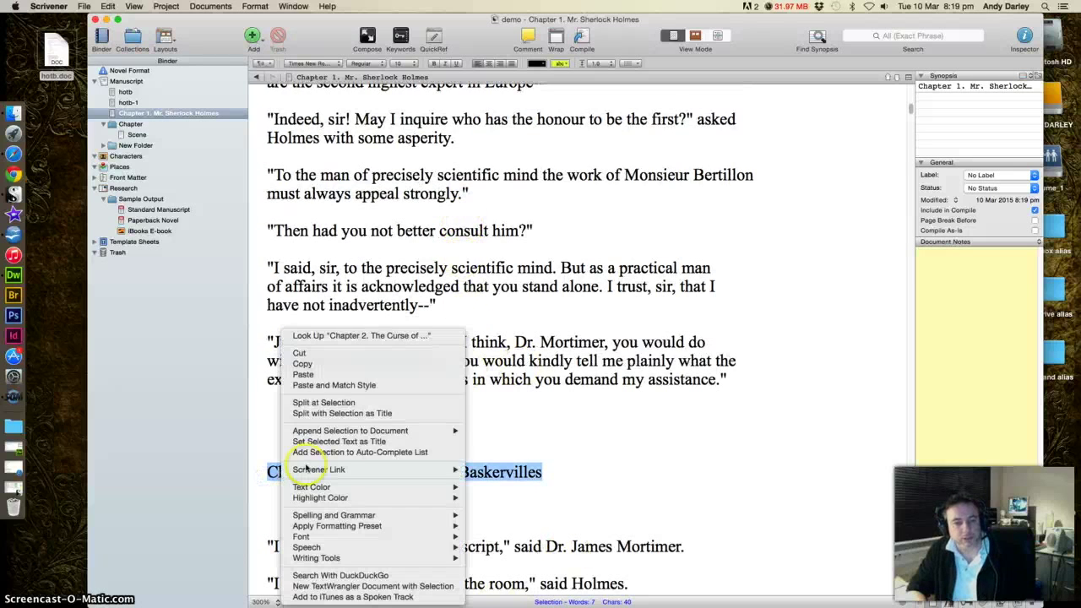
left_click(258, 286)
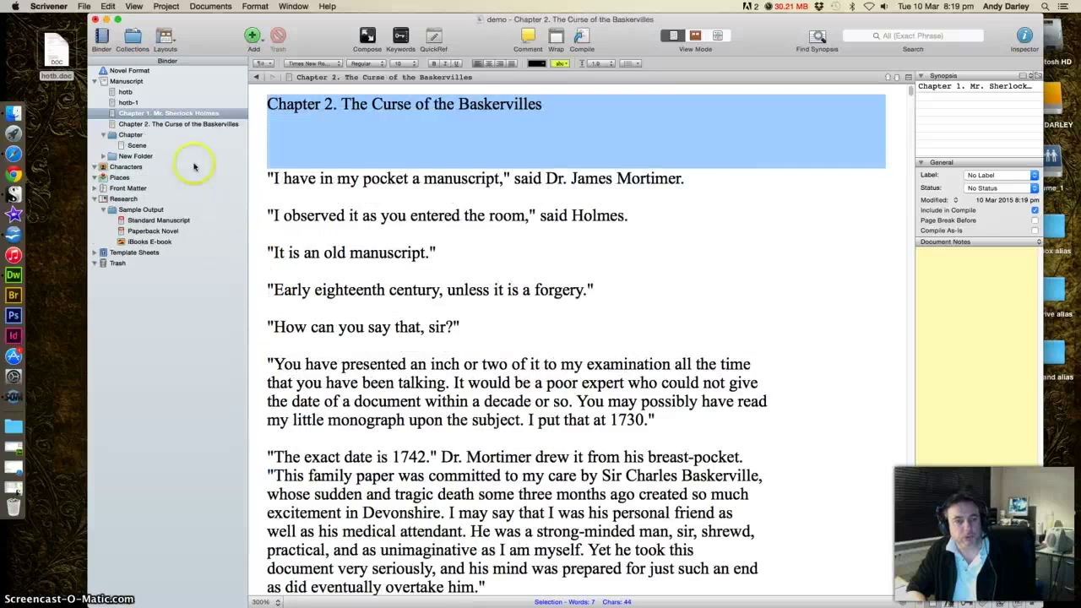
Step: Add a new folder to the Manuscript, keeping its default name
left_click(148, 113)
left_click(134, 81)
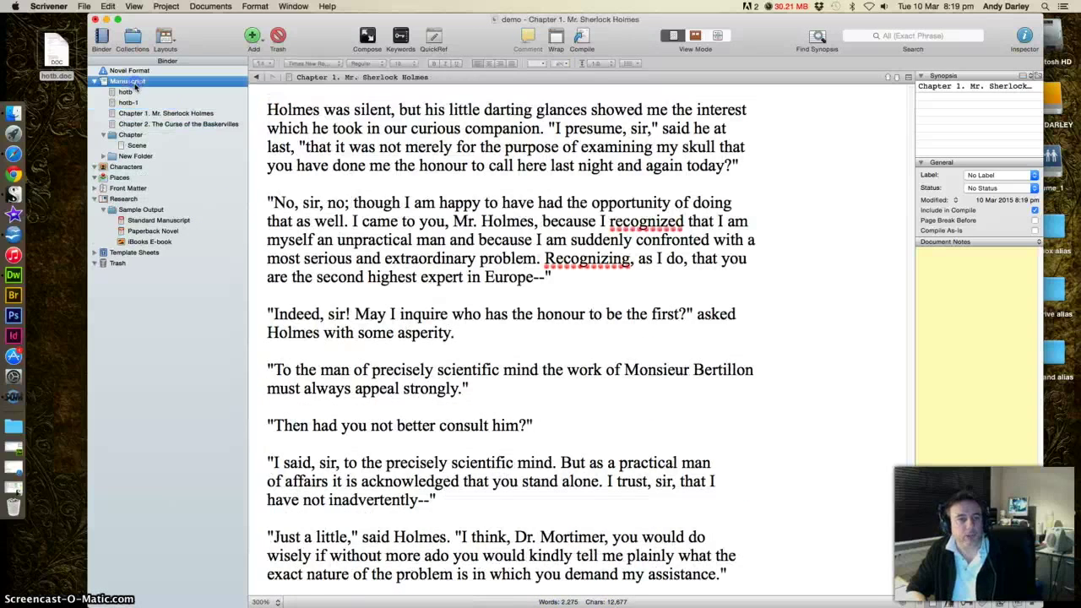
right_click(135, 84)
mouse_move(156, 86)
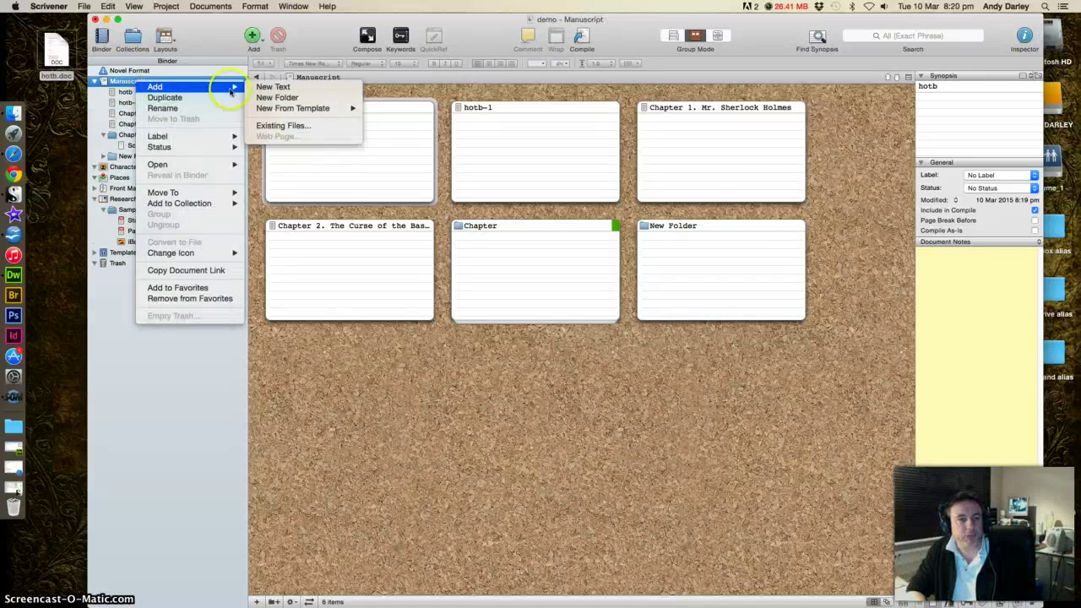
left_click(279, 97)
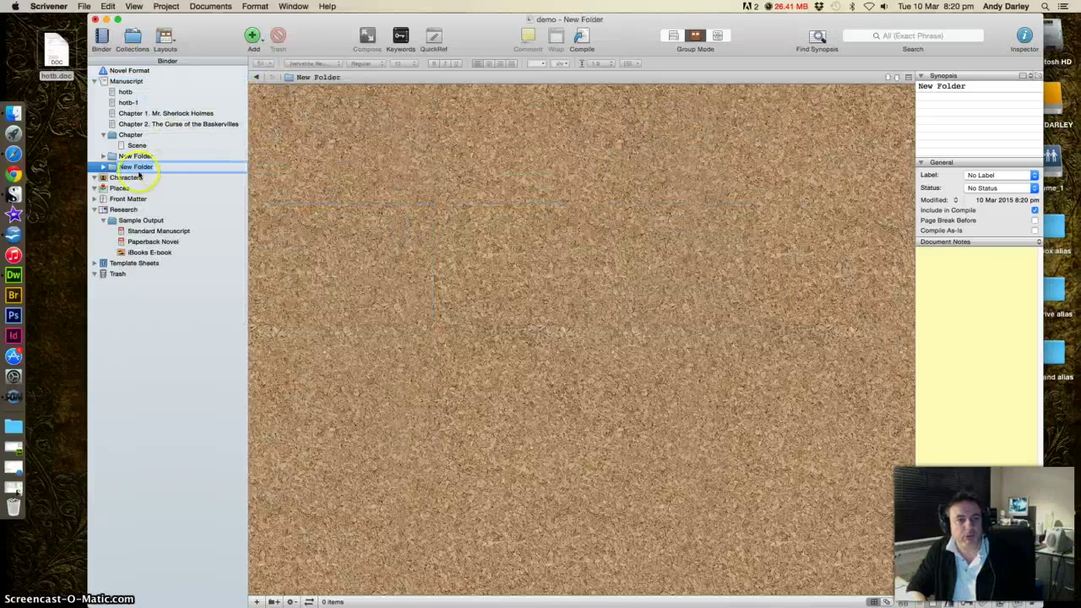
Step: Move the Chapter 1 and Chapter 2 documents together into the newly added folder and clear the binder selection
left_click(115, 114)
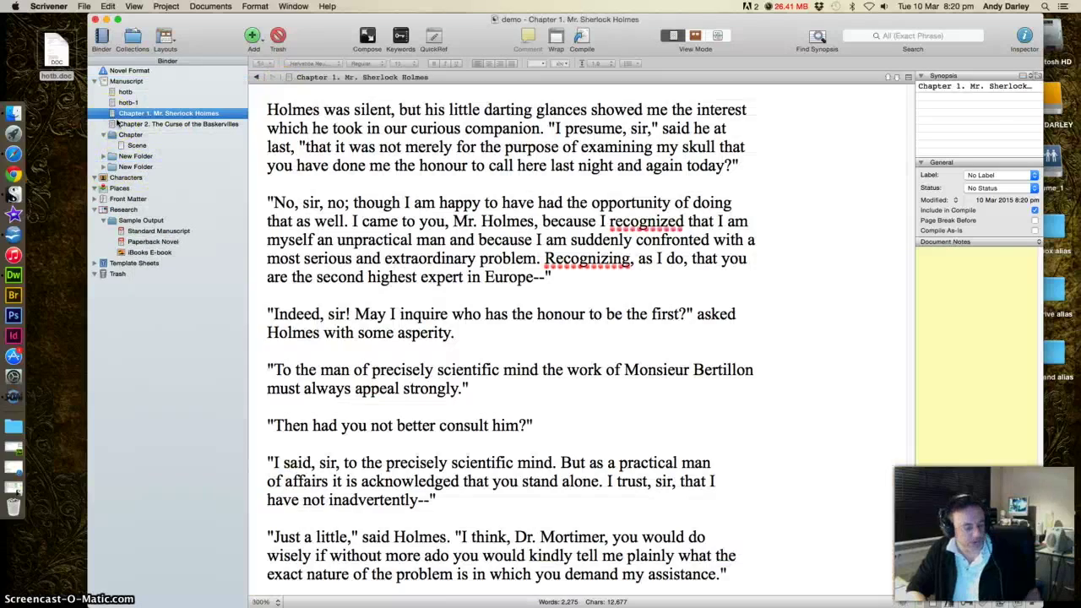
left_click(129, 125, "shift")
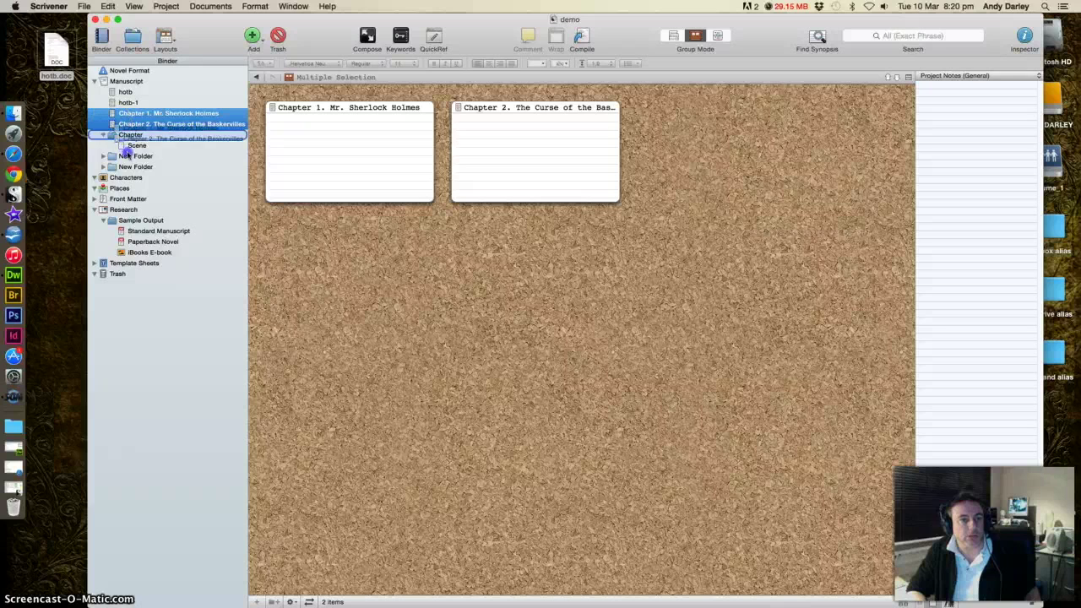
mouse_move(126, 154)
left_mouse_down()
mouse_move(129, 167)
mouse_move(113, 161)
left_mouse_up()
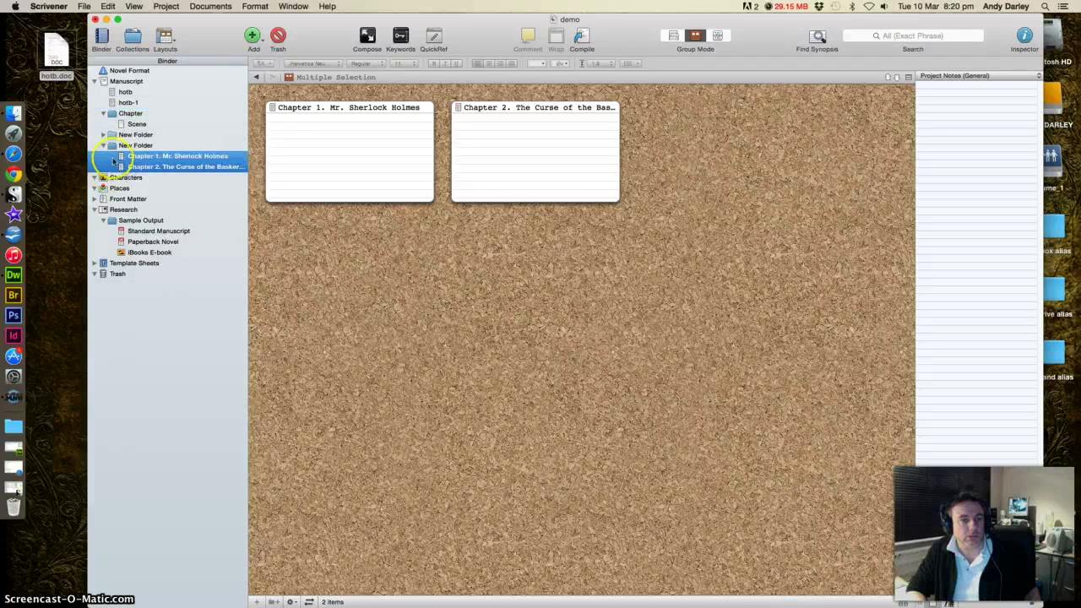
left_click(151, 358)
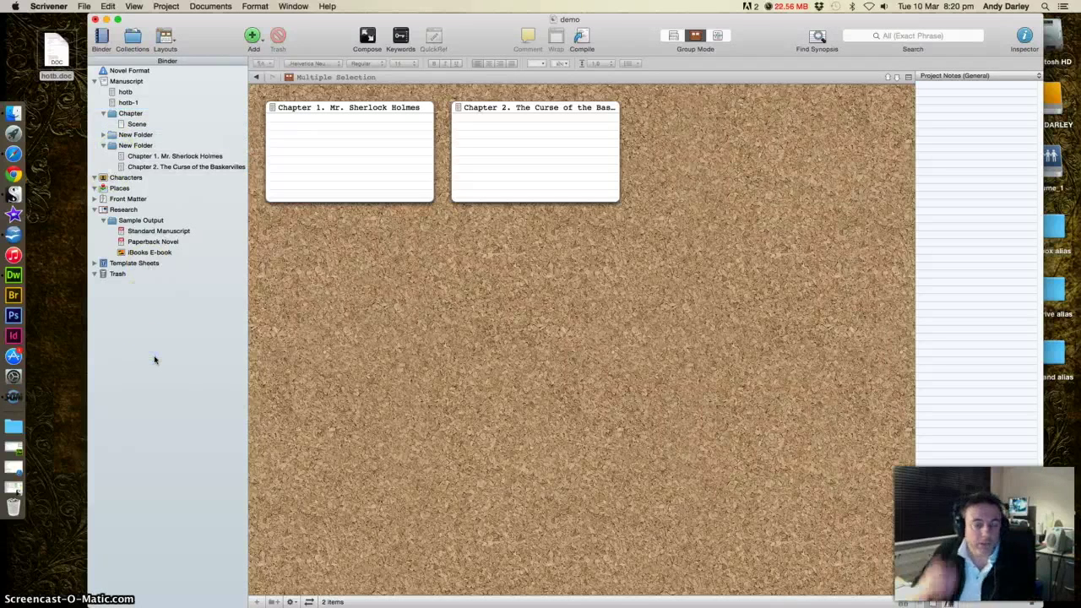